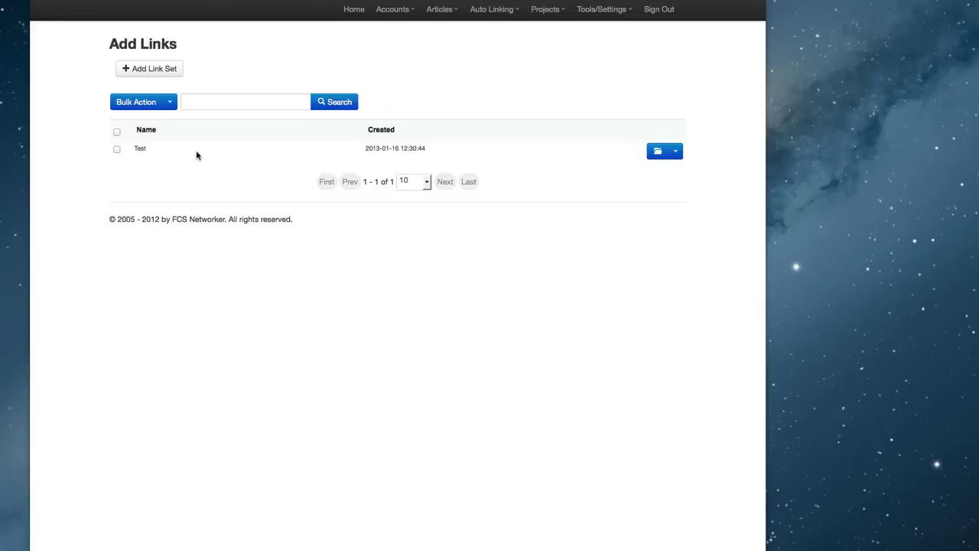
- Start a new link set named 'Search Engines'
left_click(171, 69)
left_click(140, 70)
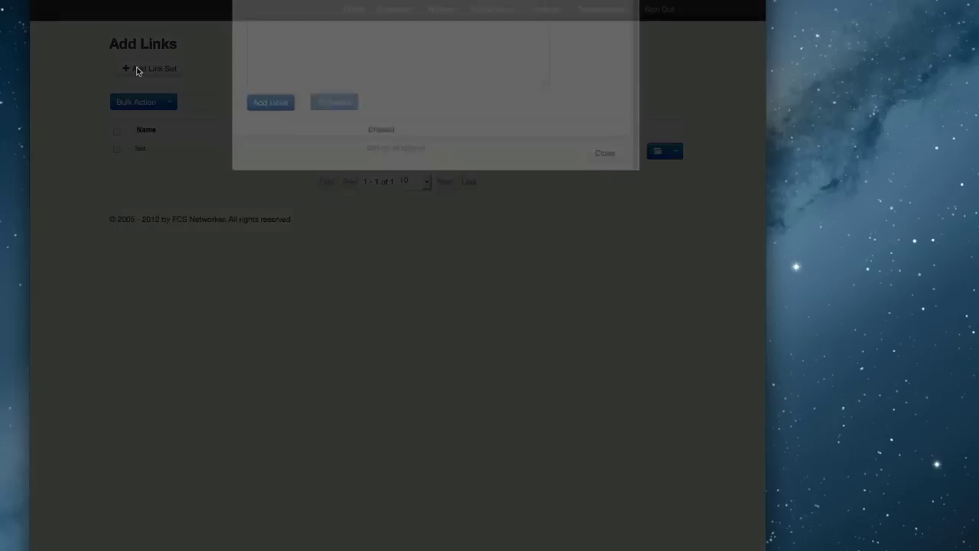
scroll(459, 352, "up", 5)
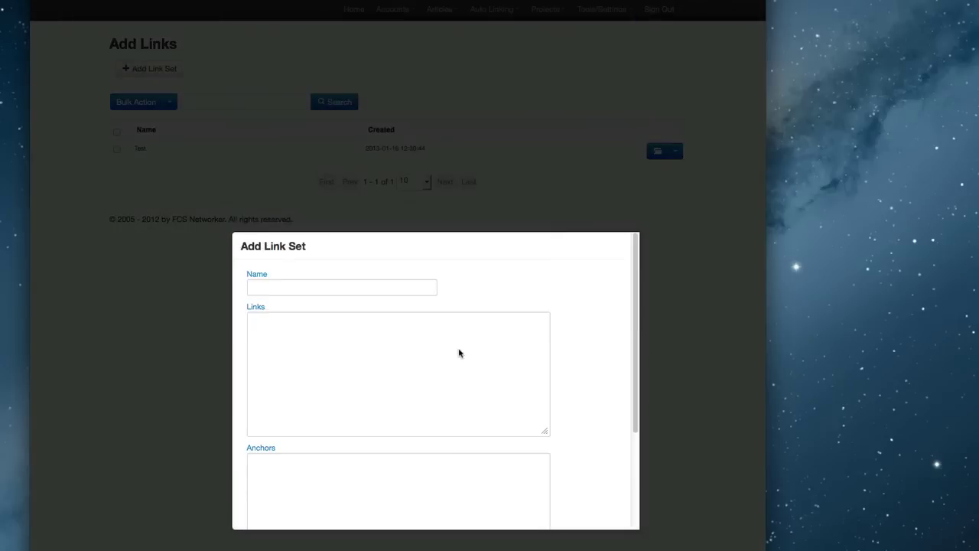
left_click(293, 282)
left_click(376, 268)
left_click(356, 288)
type("Search")
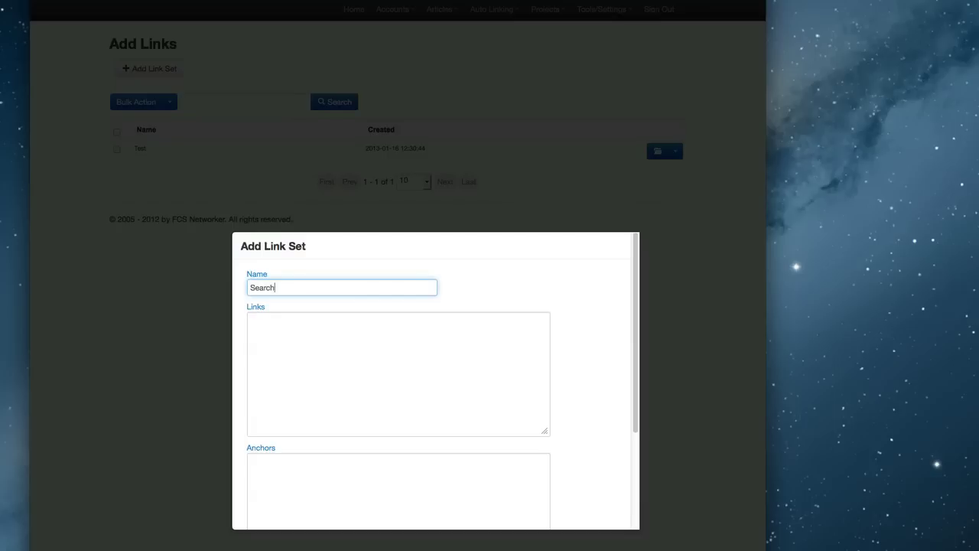
type(" Engines")
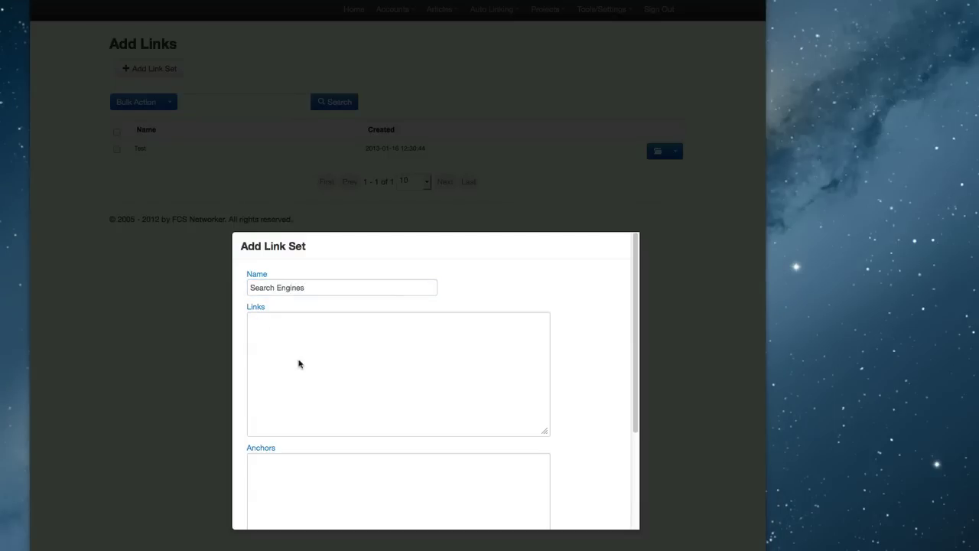
- Paste the facebook, google and yahoo URLs into Links and the four phrases into Anchors
left_click(304, 337)
type("http://www.facebook.com http://www.google.com http://www.yahoo.com")
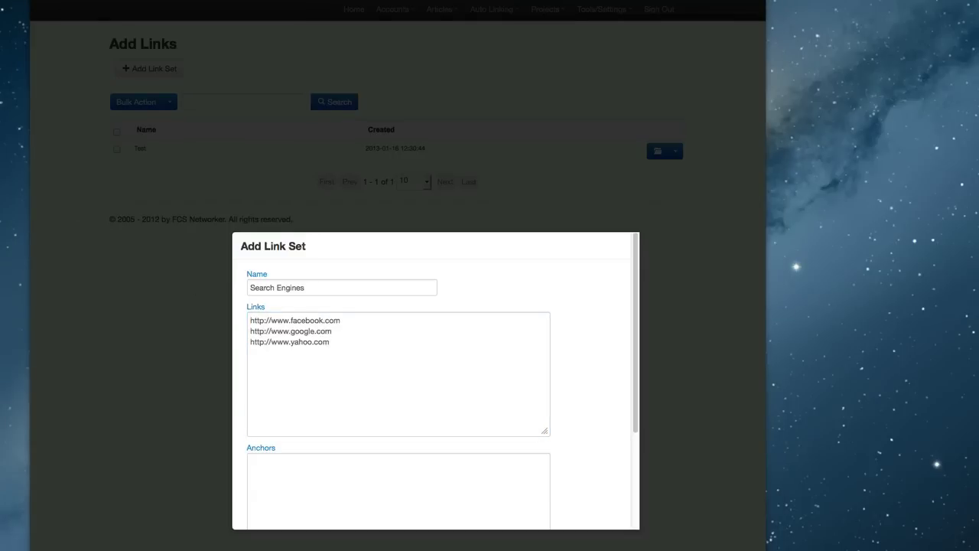
left_click(594, 454)
scroll(593, 454, "down", 3)
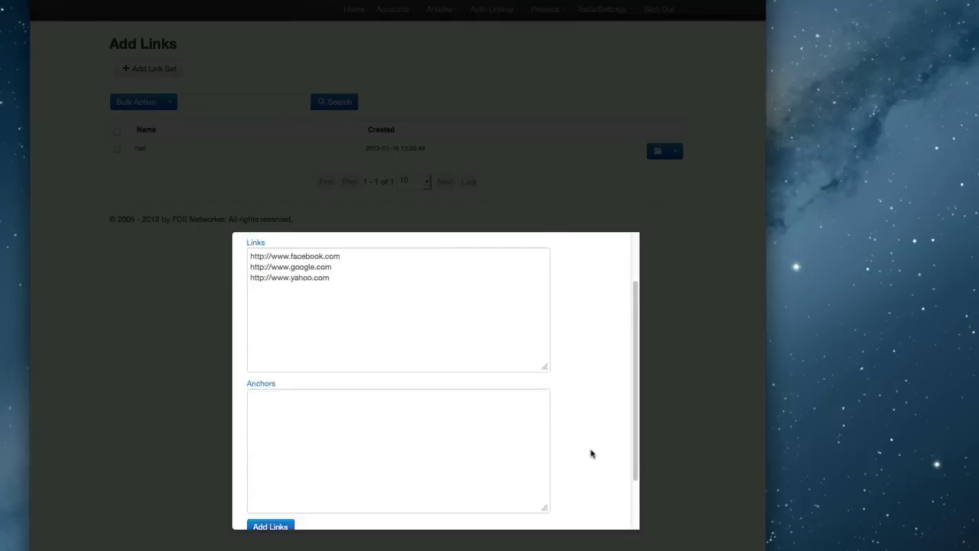
left_click(326, 394)
type("good site search engine search the best site")
scroll(605, 450, "up", 3)
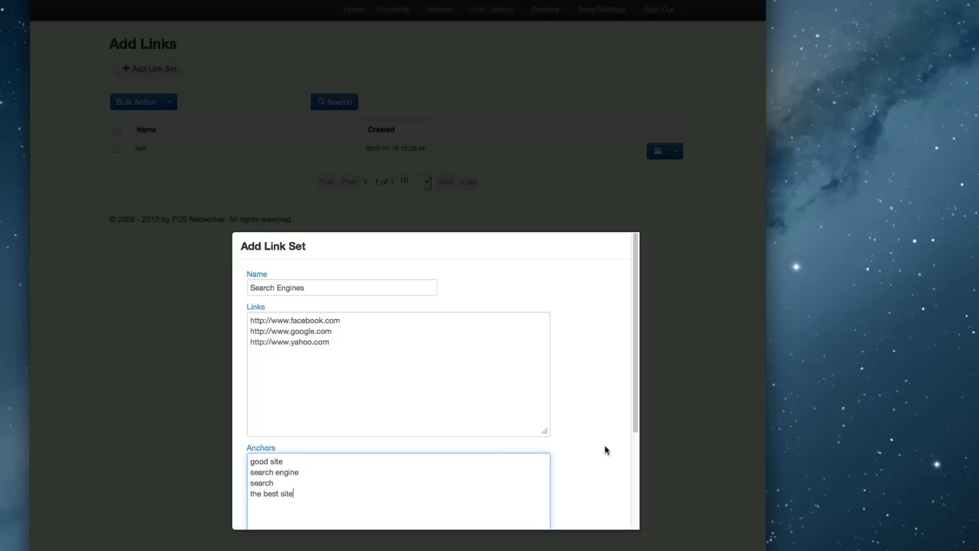
left_click(339, 345)
left_click_drag(339, 345, 245, 324)
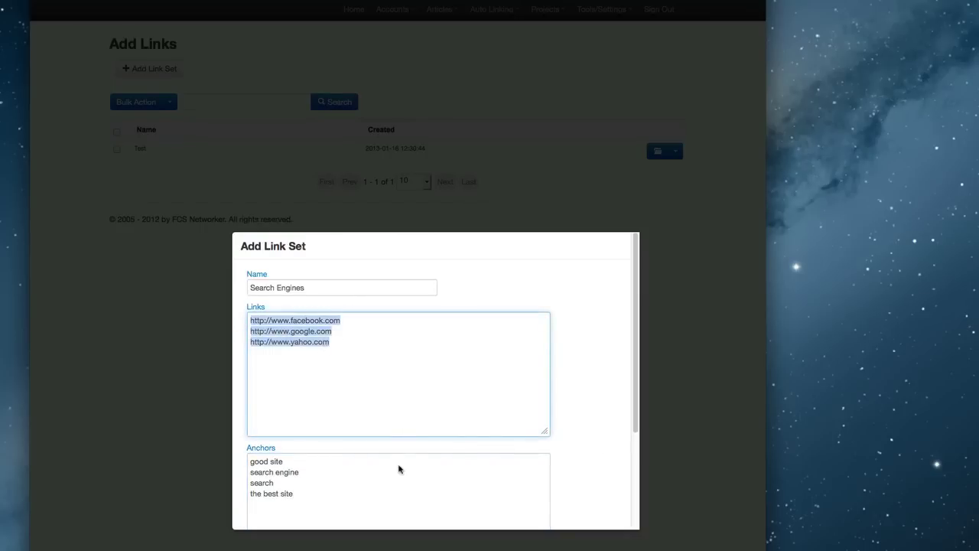
left_click(320, 503)
left_click_drag(320, 502, 247, 462)
scroll(561, 390, "down", 1)
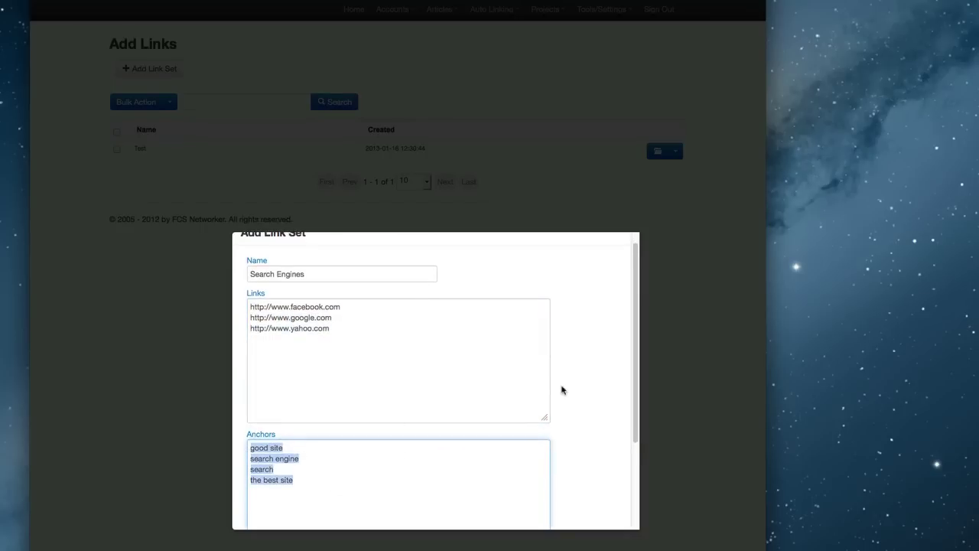
scroll(561, 390, "up", 1)
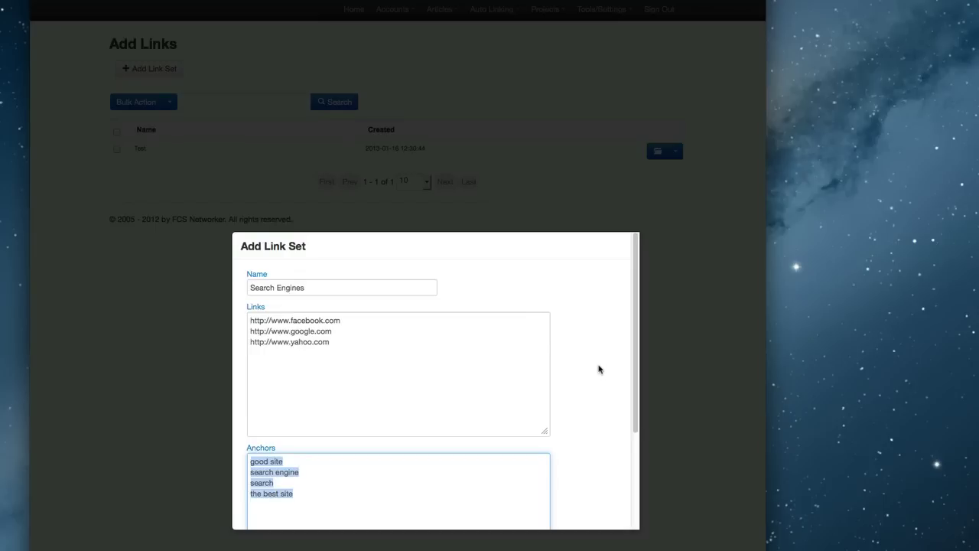
scroll(599, 370, "down", 4)
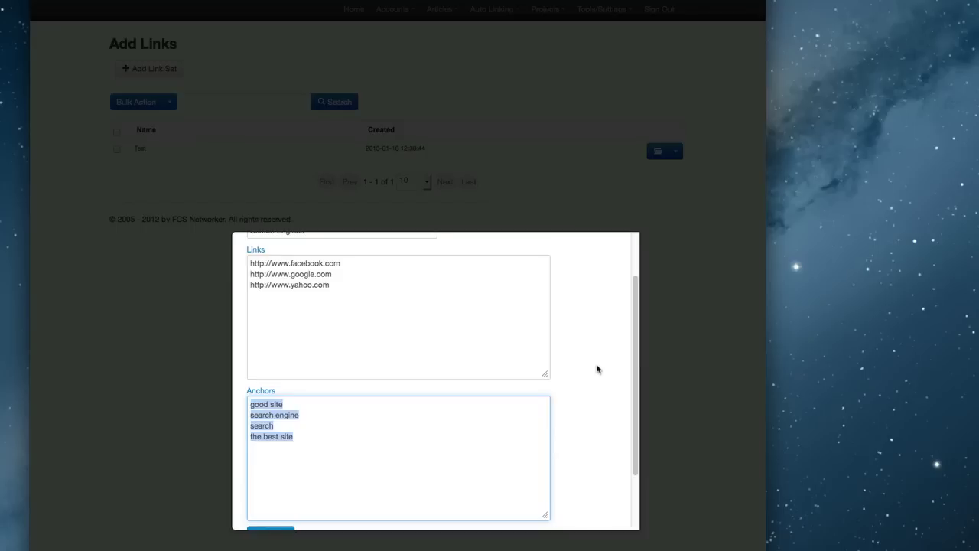
left_click(602, 370)
key("shift+Tab")
scroll(538, 396, "up", 3)
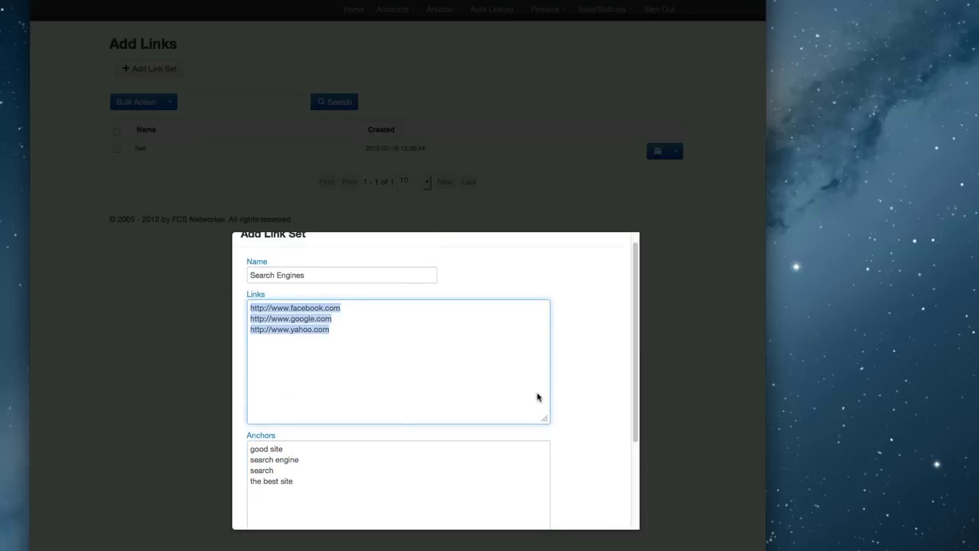
left_click(442, 359)
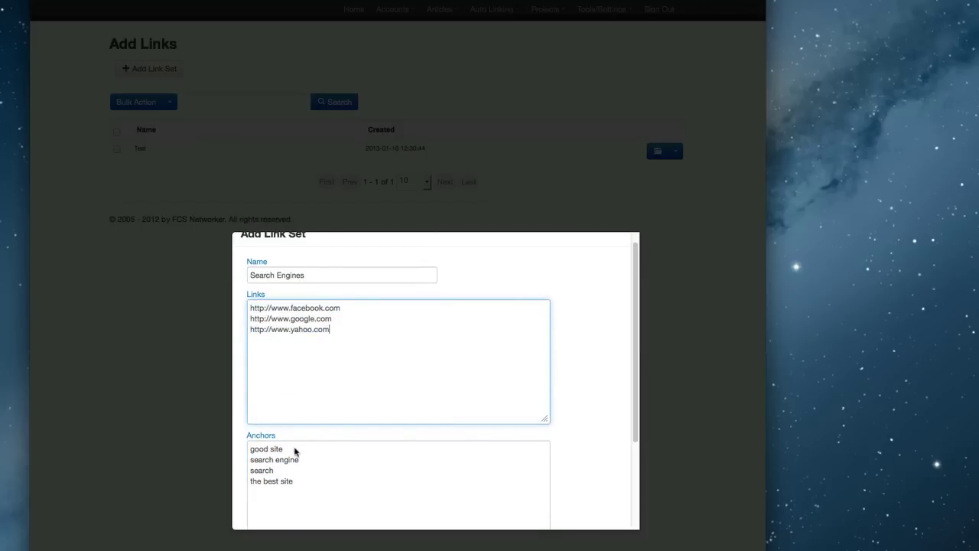
scroll(296, 451, "down", 2)
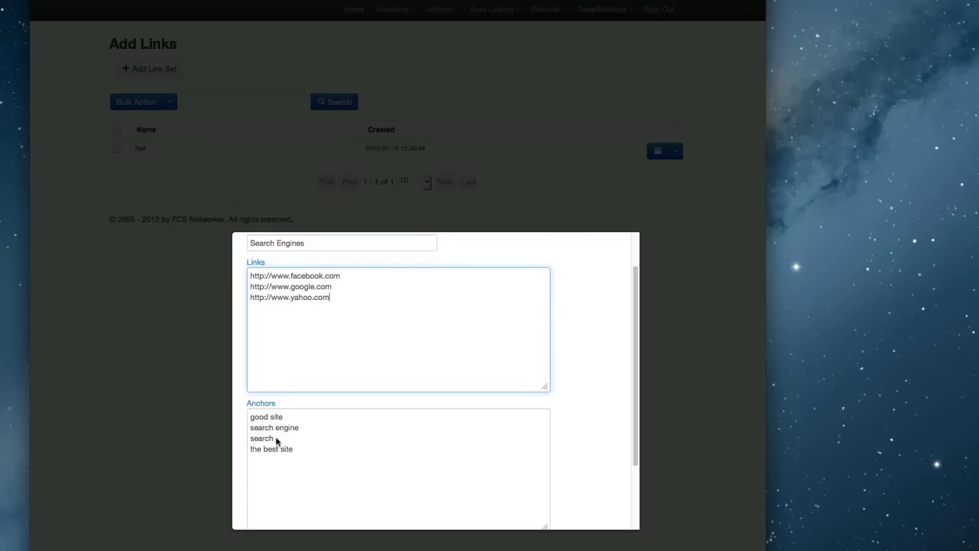
scroll(339, 444, "up", 3)
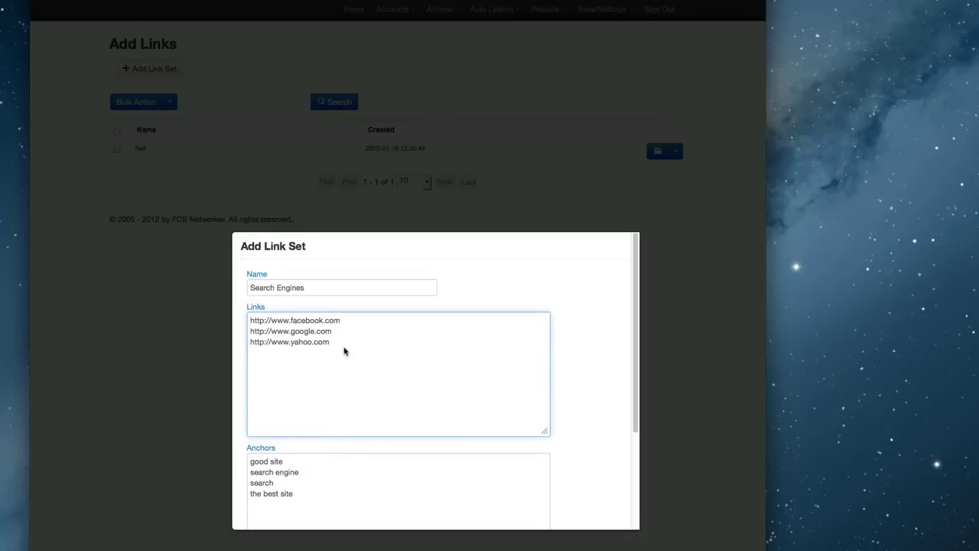
left_click_drag(344, 351, 243, 321)
key("shift+Tab")
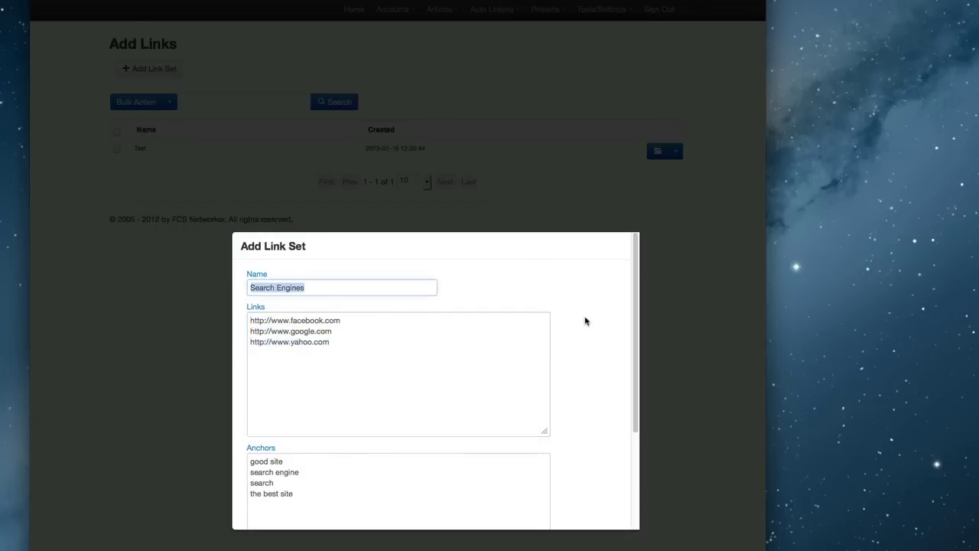
scroll(585, 321, "down", 5)
scroll(583, 322, "up", 1)
- Save the Search Engines link set so it is listed under Test
scroll(582, 322, "up", 5)
scroll(580, 360, "down", 5)
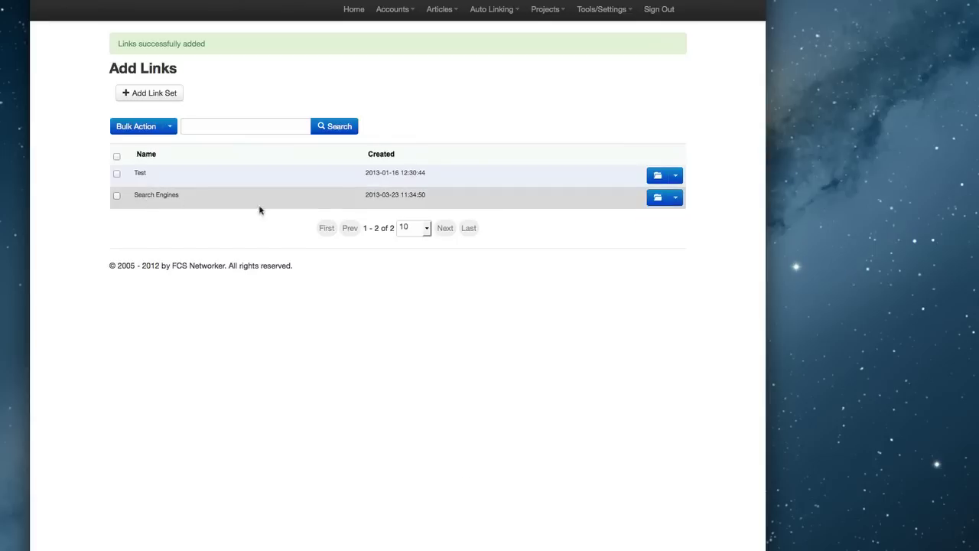
left_click(676, 198)
left_click(668, 217)
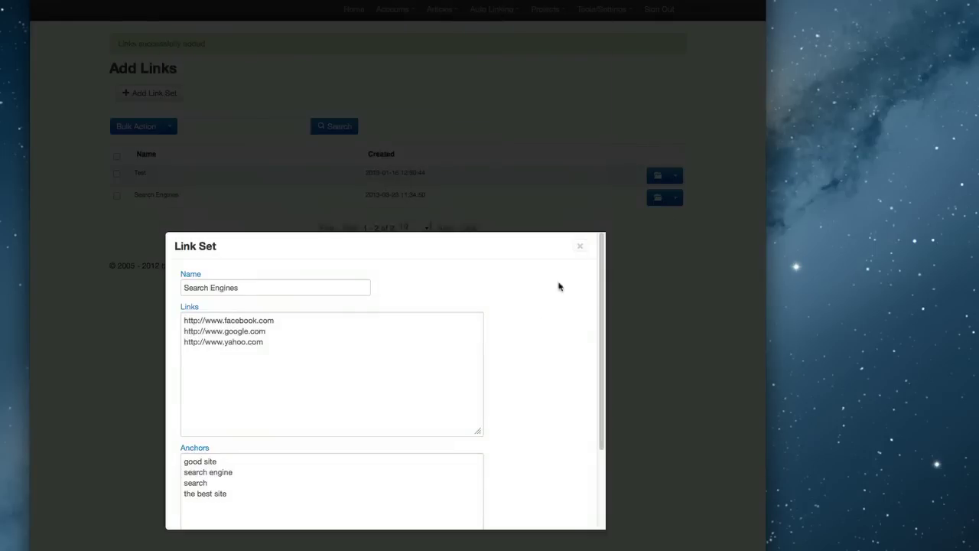
scroll(544, 328, "down", 3)
scroll(544, 329, "up", 3)
scroll(546, 329, "down", 2)
scroll(546, 329, "down", 1)
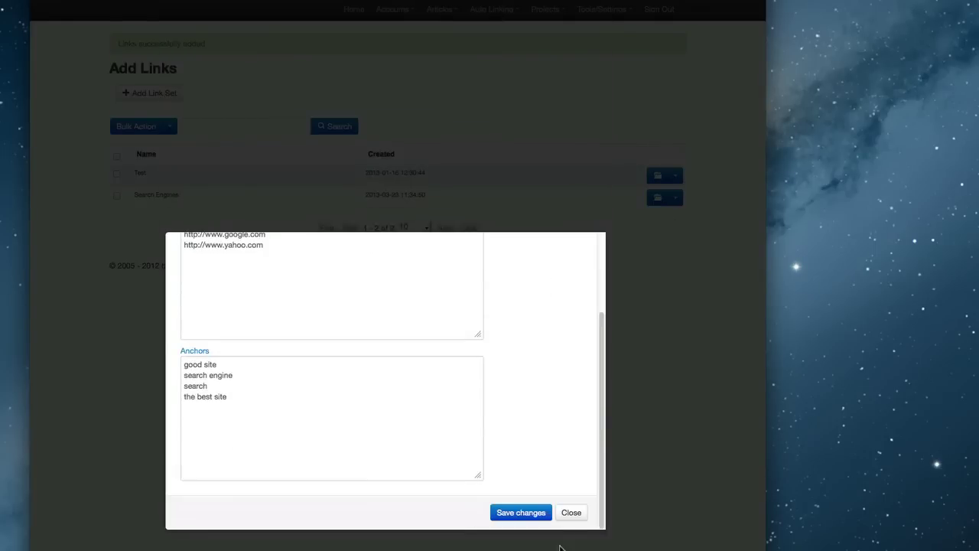
left_click(571, 513)
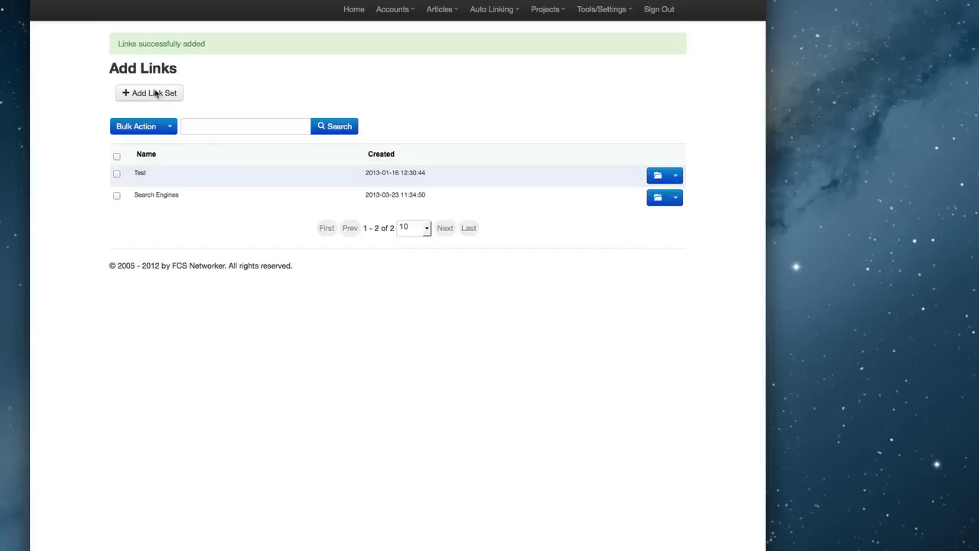
left_click(156, 93)
- Create a new link set named FacebookSet with the fcsnetworker Facebook page URL
left_click(156, 70)
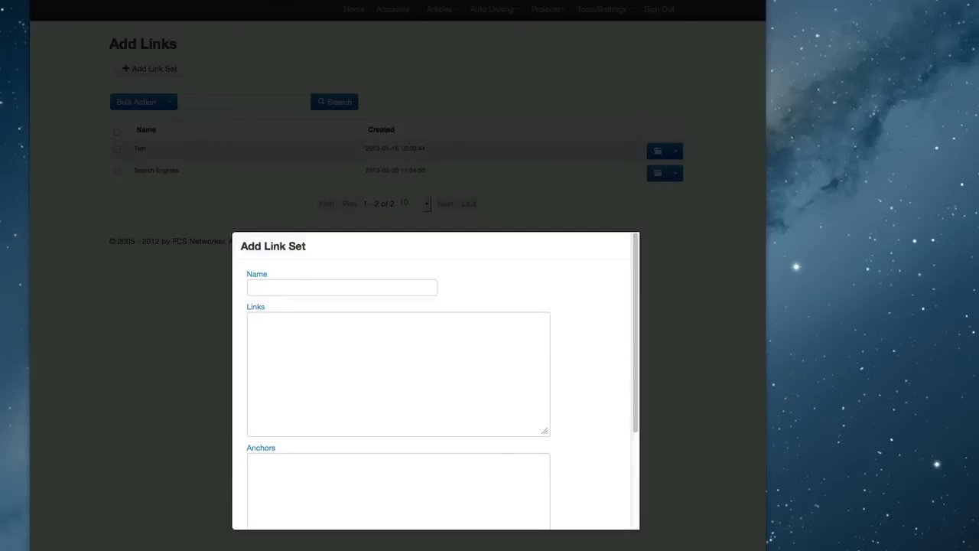
left_click(297, 329)
type("http://www.facebook.com/")
type("csn")
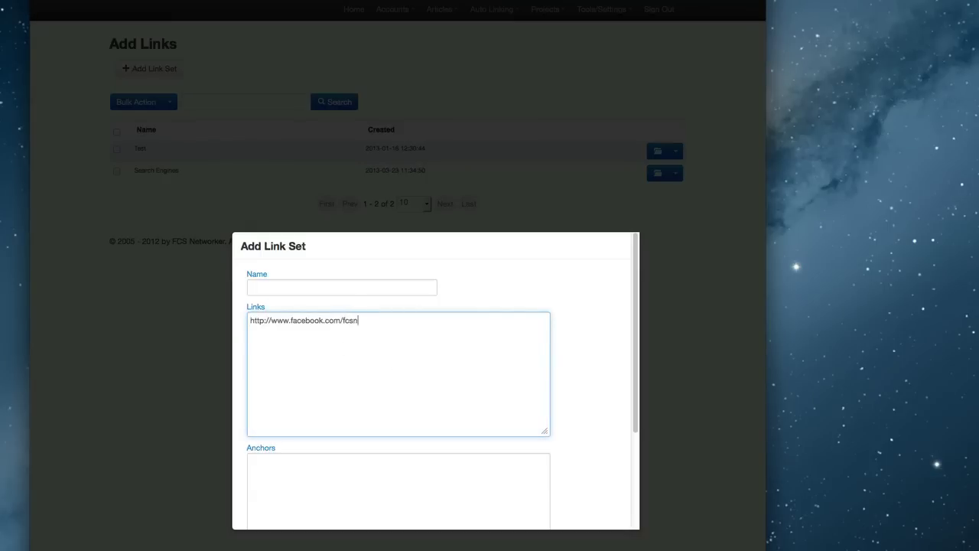
type("etwrok")
key("BackSpace")
key("BackSpace")
key("BackSpace")
type("orker")
left_click(324, 283)
type("Facebook")
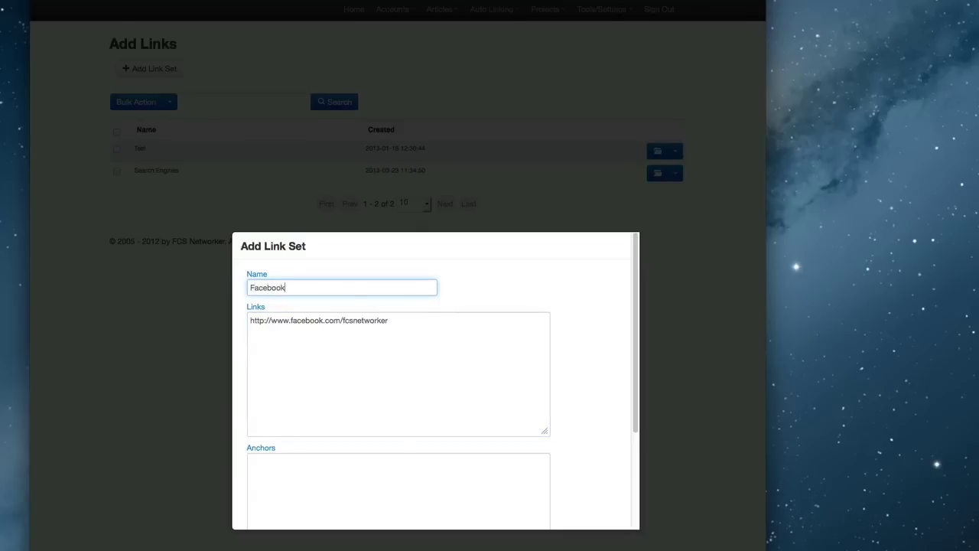
type("Set")
- Add the Facebook URL as the first anchor and a version without www as the second
scroll(620, 406, "down", 2)
left_click(369, 453)
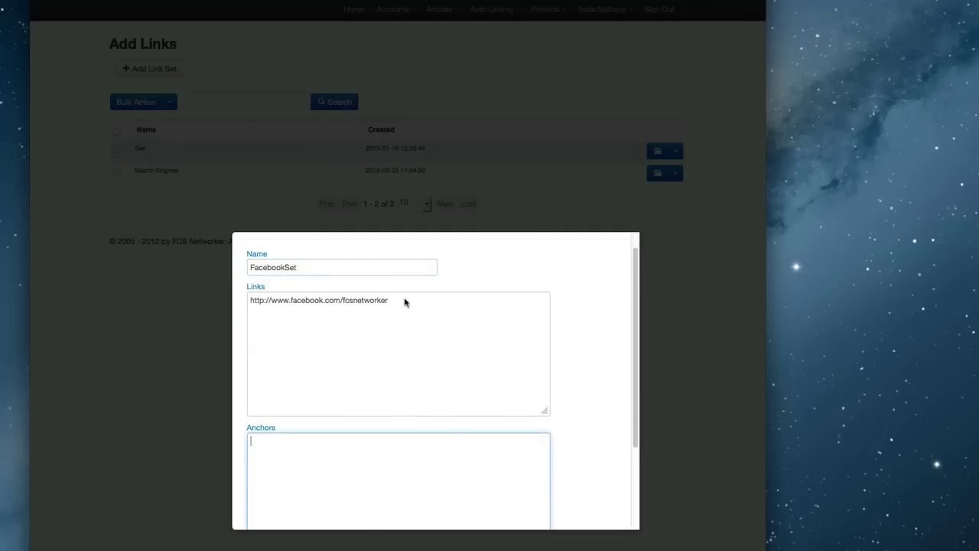
left_click_drag(405, 302, 237, 301)
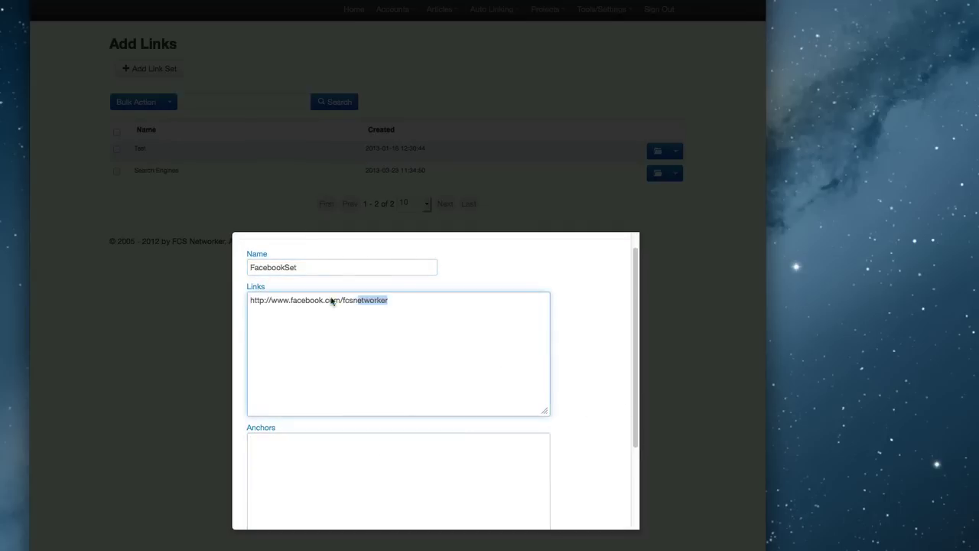
key("ctrl+c")
left_click(336, 483)
key("ctrl+v")
scroll(592, 425, "down", 3)
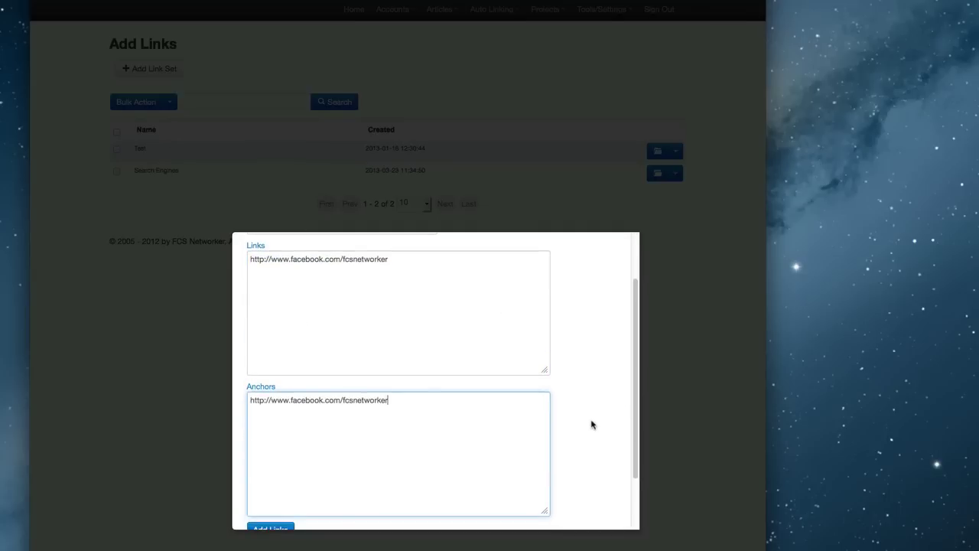
key("Return")
key("ctrl+v")
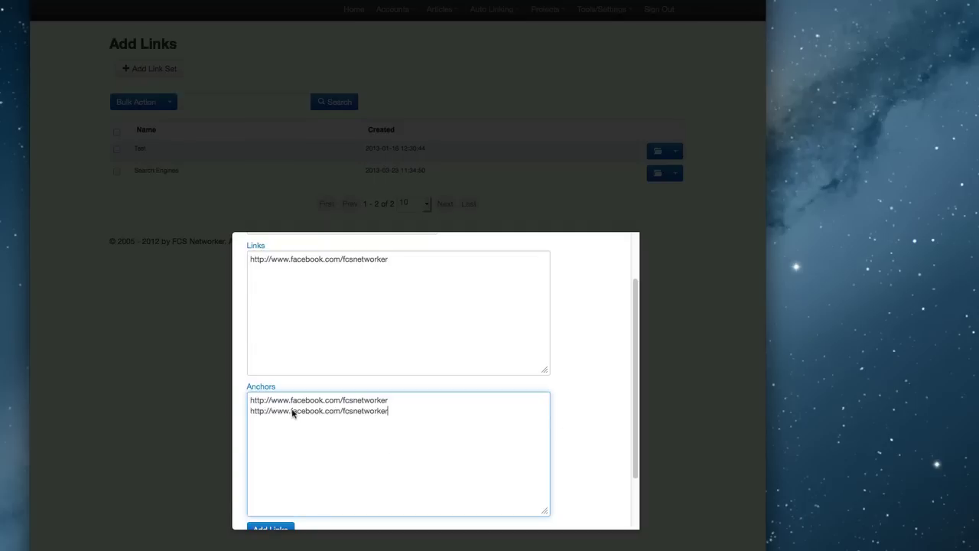
left_click_drag(291, 411, 270, 411)
key("BackSpace")
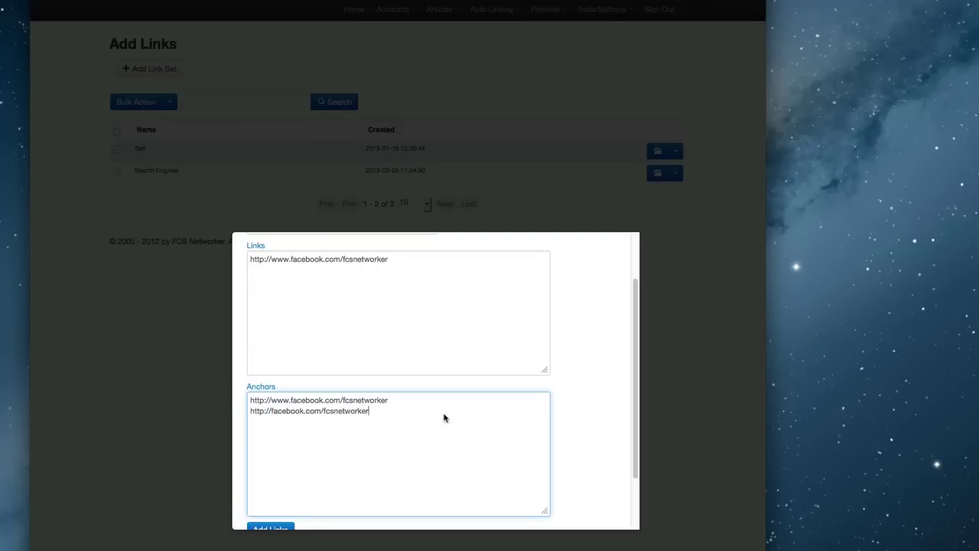
- Add third and fourth anchors: the fcsnetworker name and 'fcsnetworker software'
key("Return")
type("fcsnetw")
type("orke")
key("Return")
type("fcsn")
type("etwroerk")
key("BackSpace")
key("BackSpace")
key("BackSpace")
key("BackSpace")
key("BackSpace")
key("BackSpace")
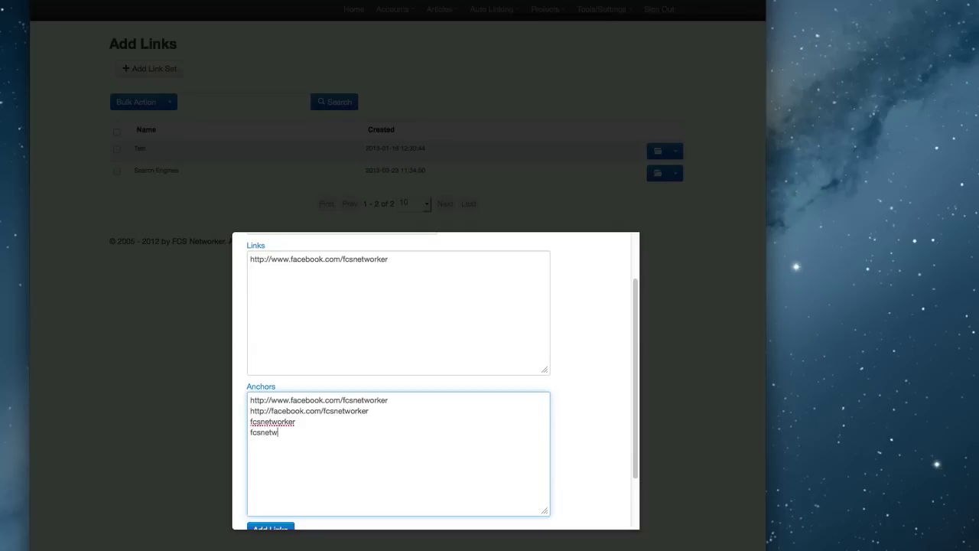
type("work")
key("BackSpace")
key("BackSpace")
type("rker so")
type("ftware")
scroll(486, 332, "up", 3)
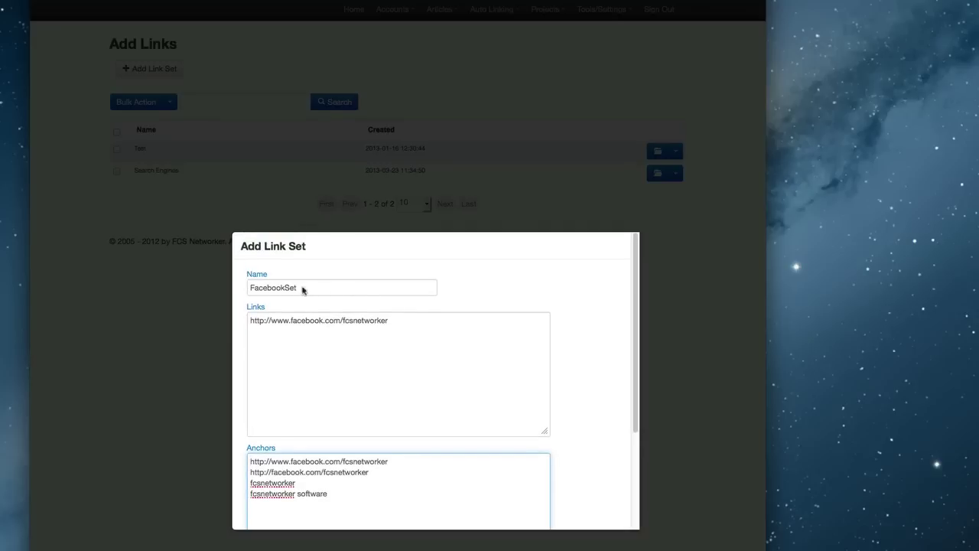
- Prefix the set name with FCSNetworker to make FCSNetworkerFacebookSet, then save it
left_click(254, 289)
type("F")
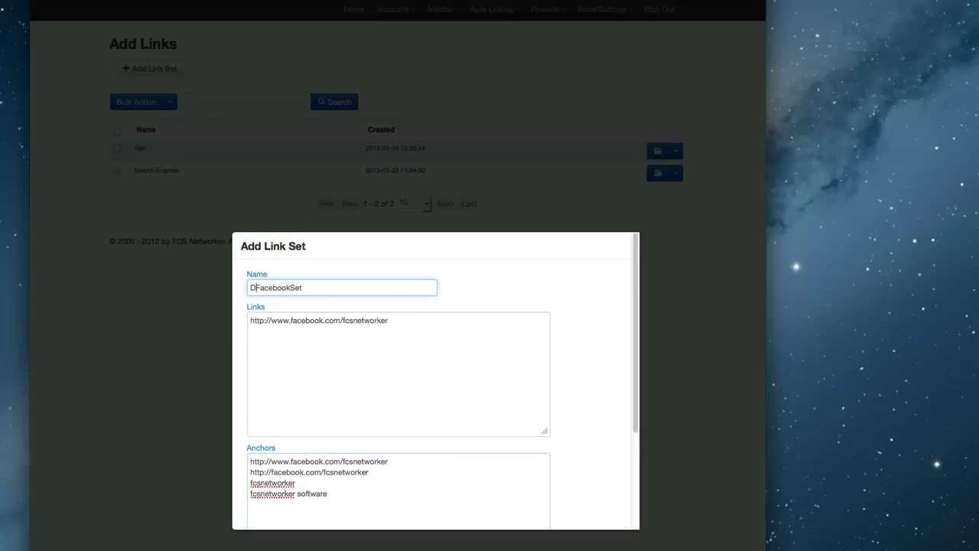
type("CSNetwor")
type("ker")
scroll(446, 329, "down", 3)
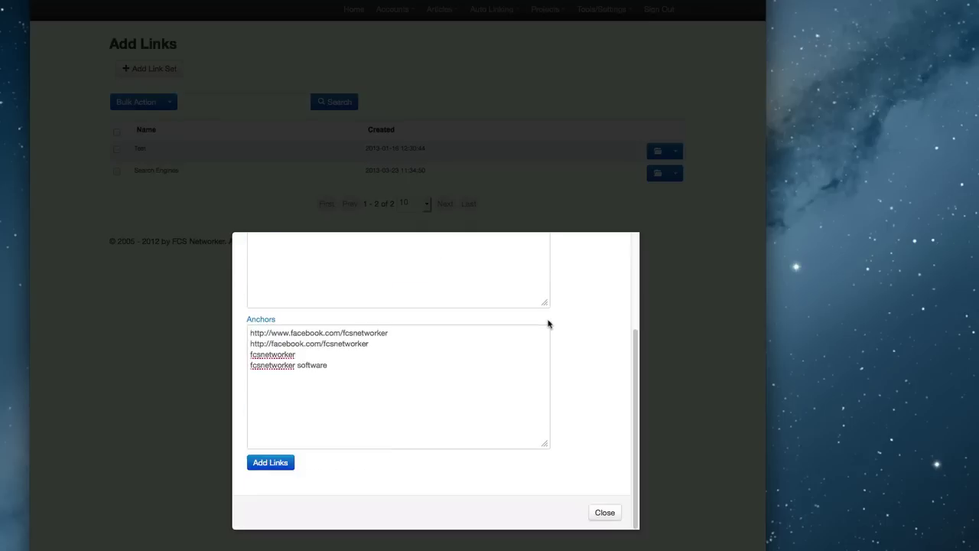
left_click(275, 466)
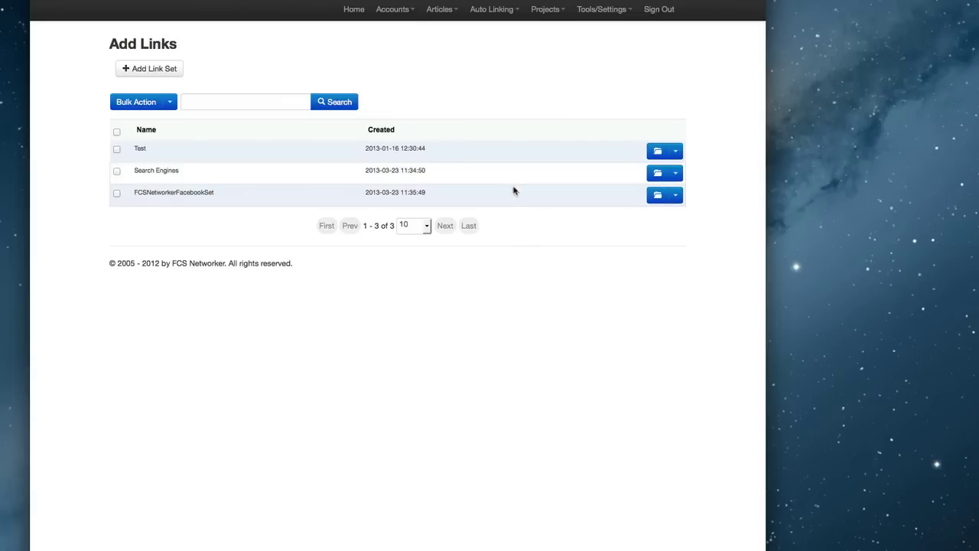
- Start a new project with Auto Linking set to Just Links, checking the available link sets
left_click(559, 10)
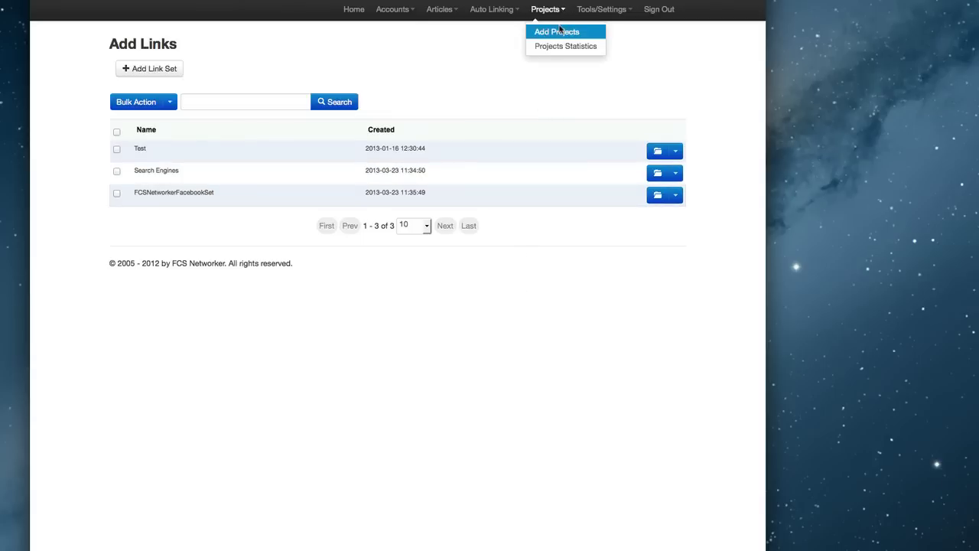
left_click(561, 29)
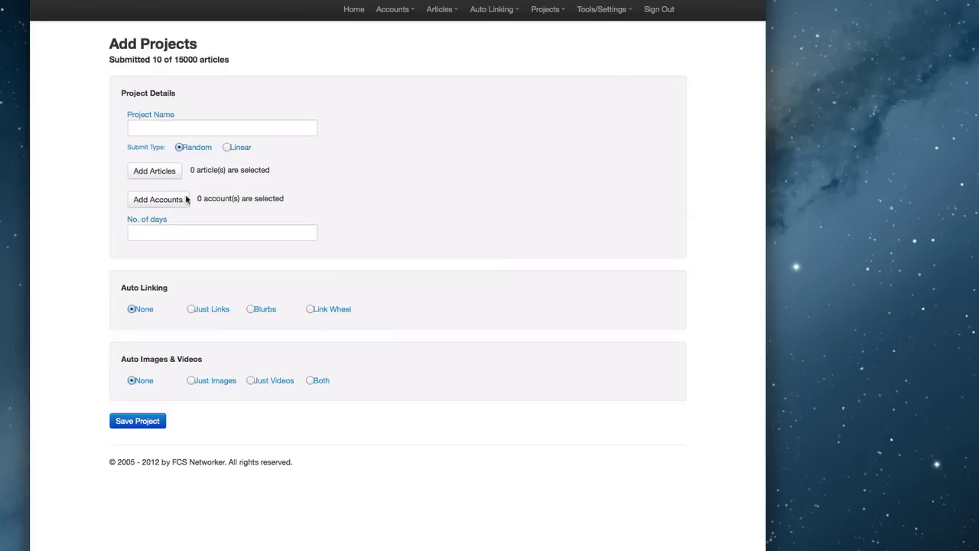
left_click(191, 309)
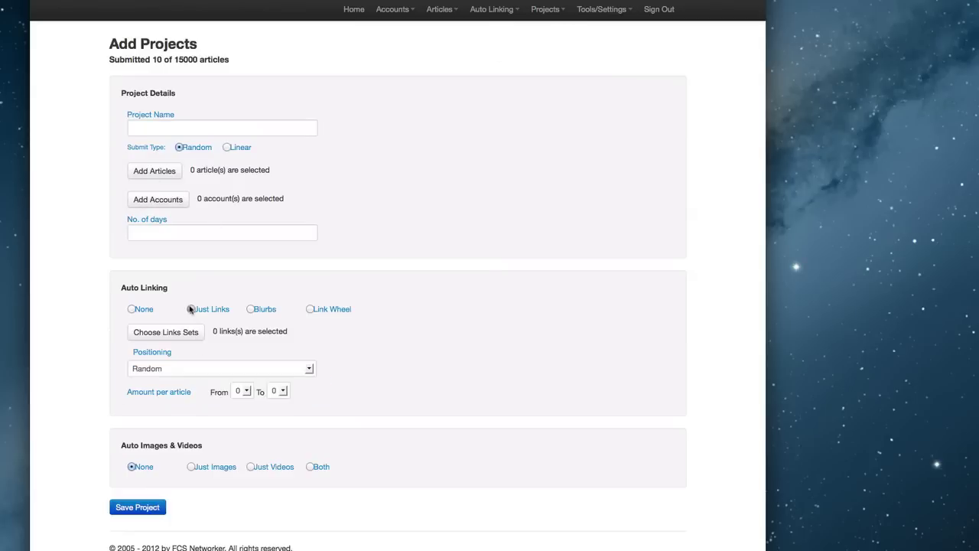
left_click(183, 334)
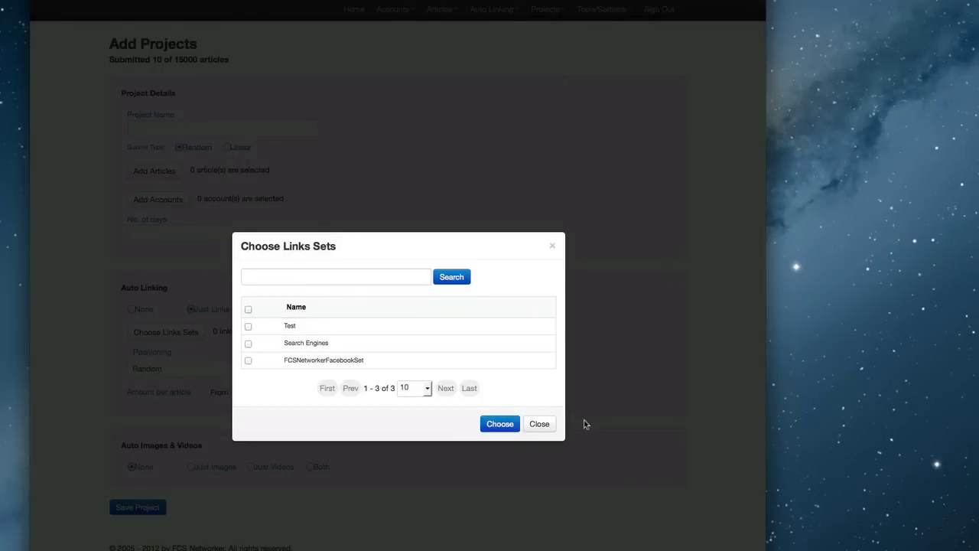
left_click(552, 423)
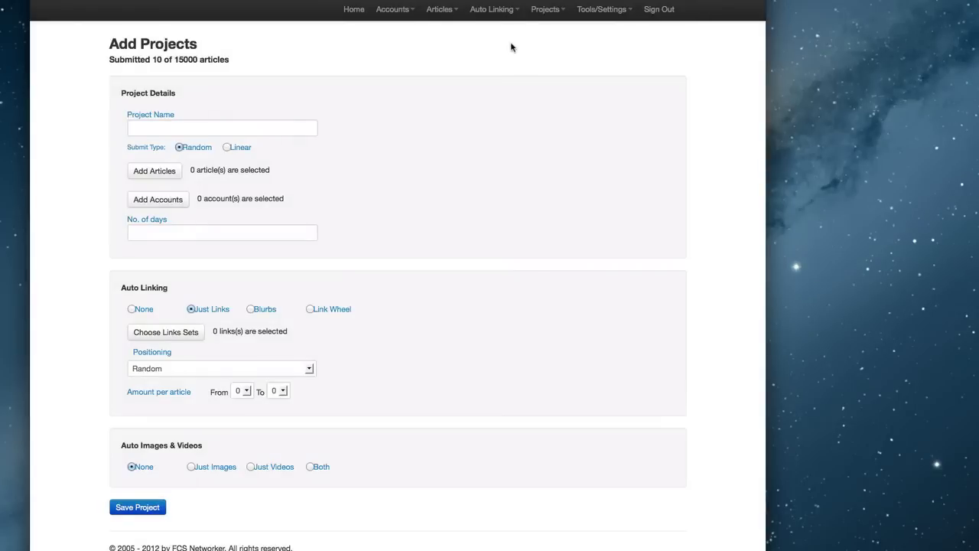